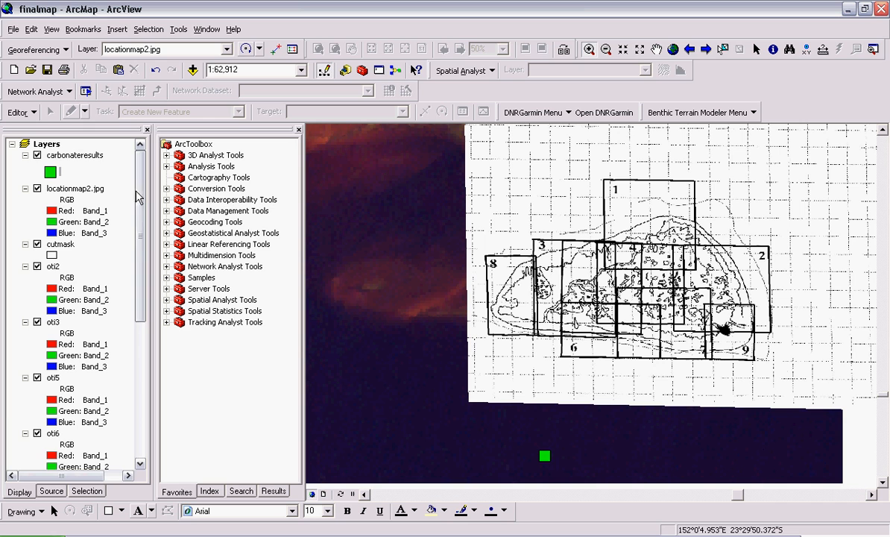
Step: Review the General, Source, Selection and Symbology properties of the carbonateresults layer and close them without changes
scroll(111, 194, down, 3)
scroll(89, 186, up, 3)
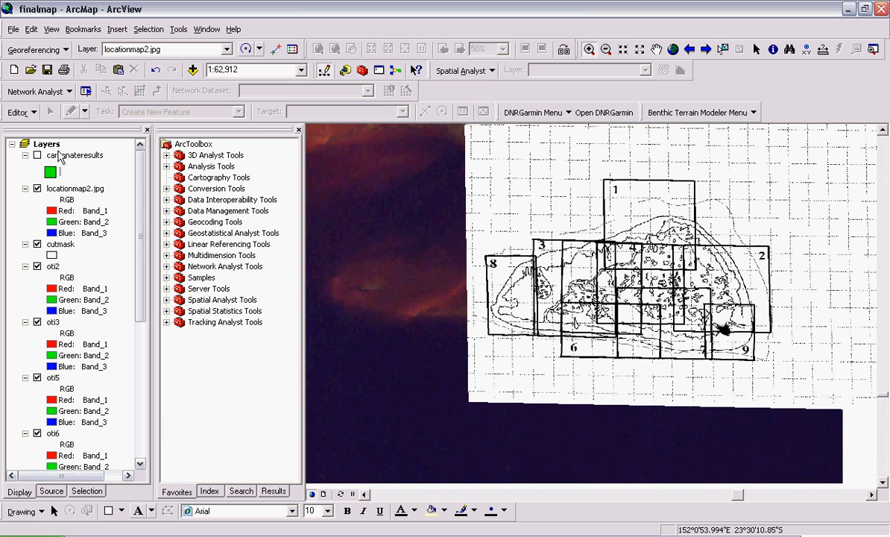
click(63, 156)
click(62, 155)
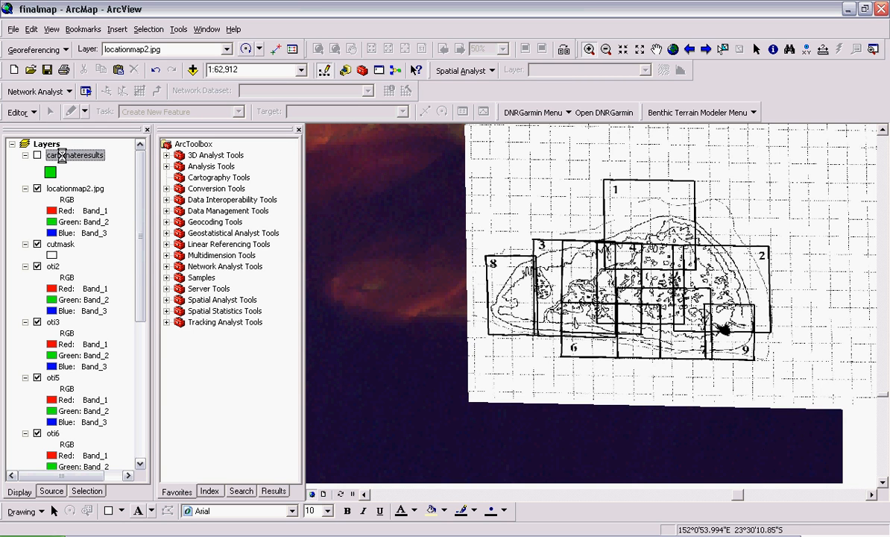
right_click(66, 158)
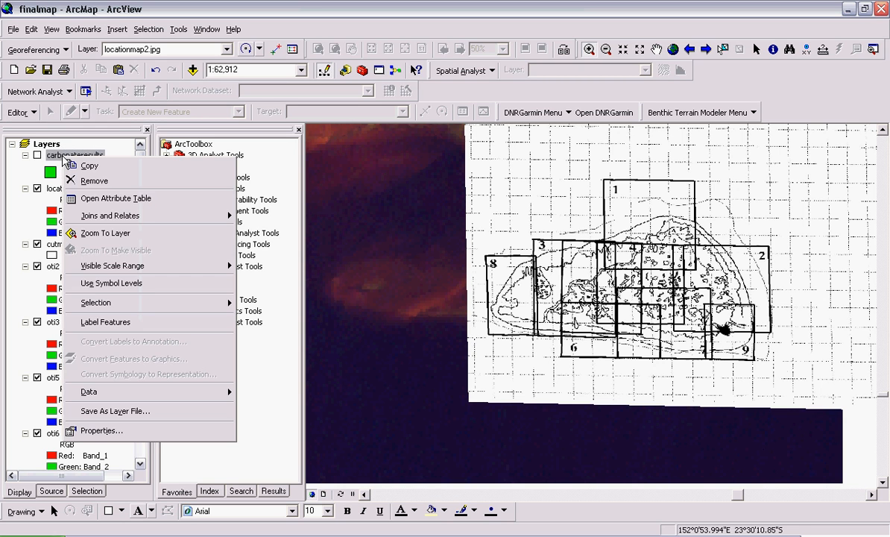
click(141, 437)
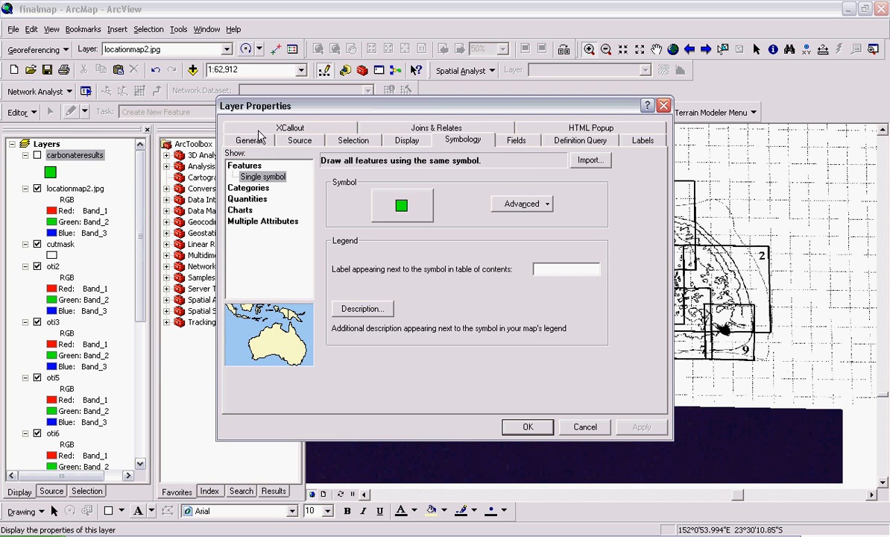
click(239, 140)
click(294, 140)
click(351, 142)
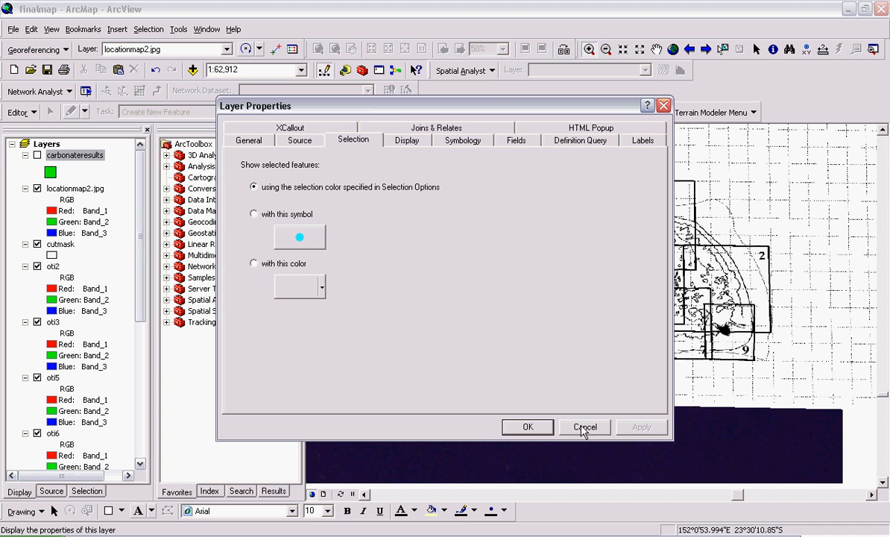
click(442, 140)
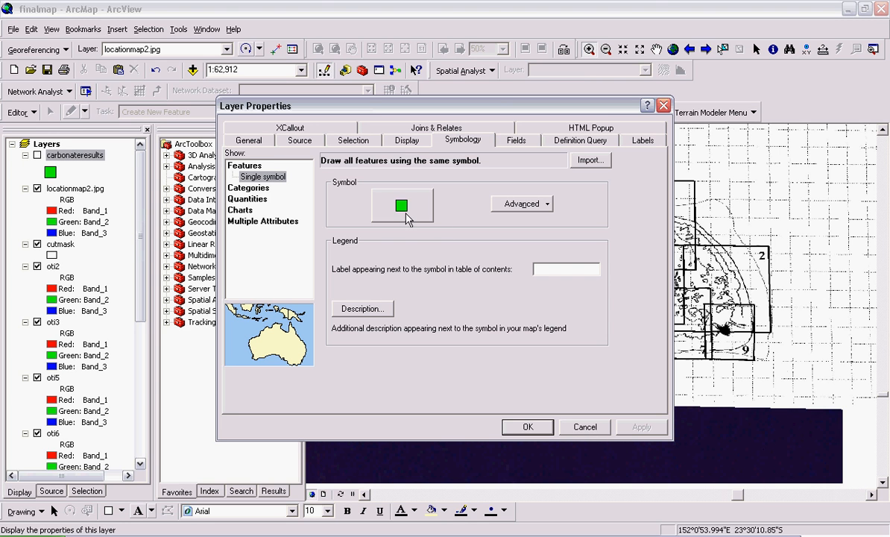
click(584, 427)
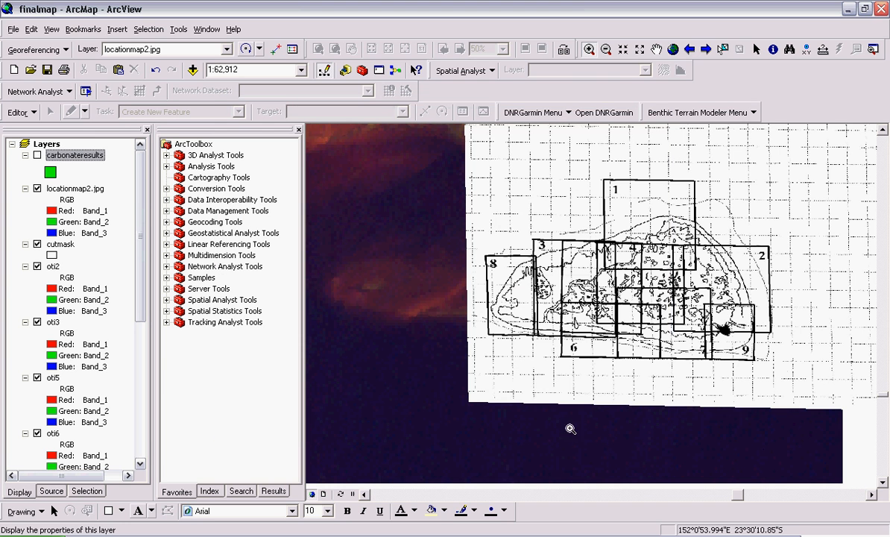
Step: Look over the commands available for the carbonateresults layer and turn its visibility back on
right_click(64, 158)
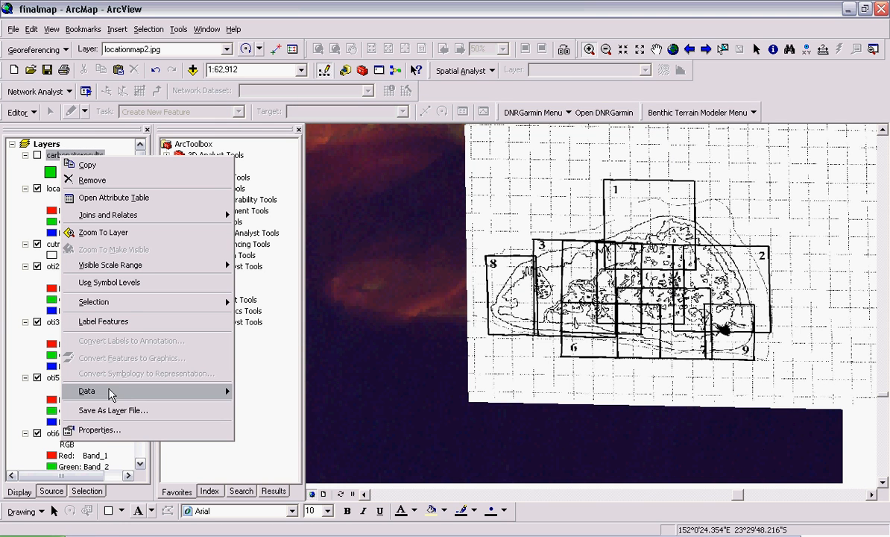
mouse_move(140, 393)
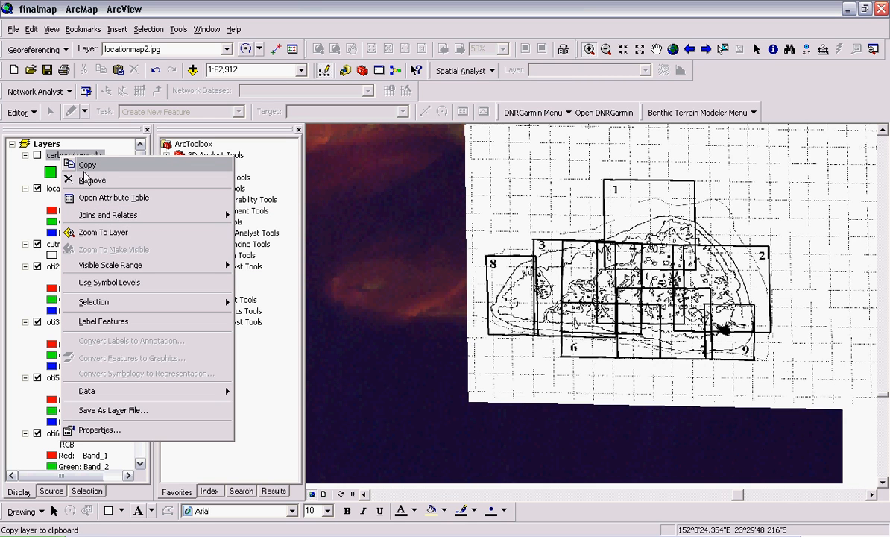
click(21, 172)
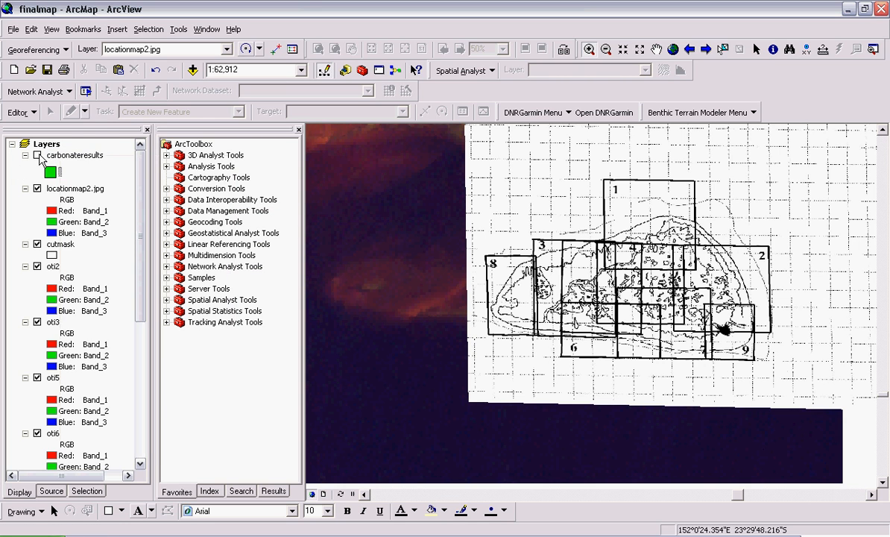
right_click(58, 156)
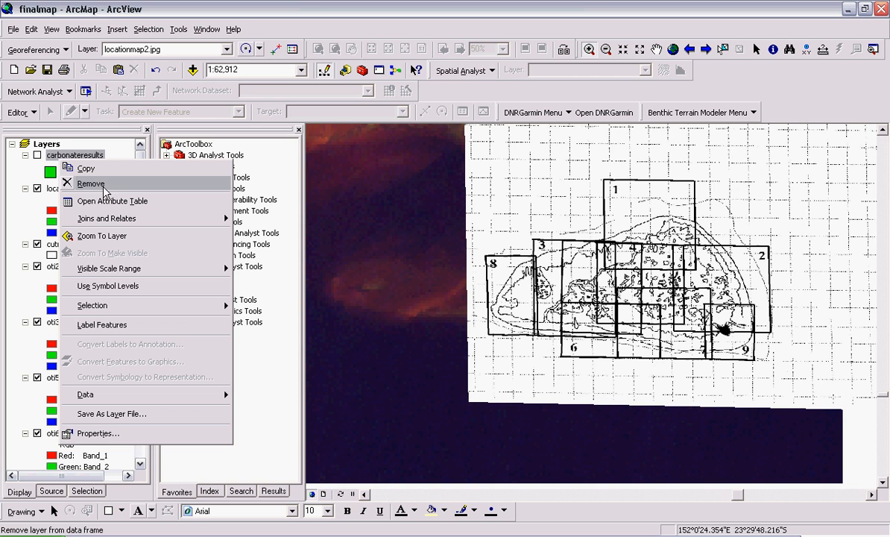
click(37, 154)
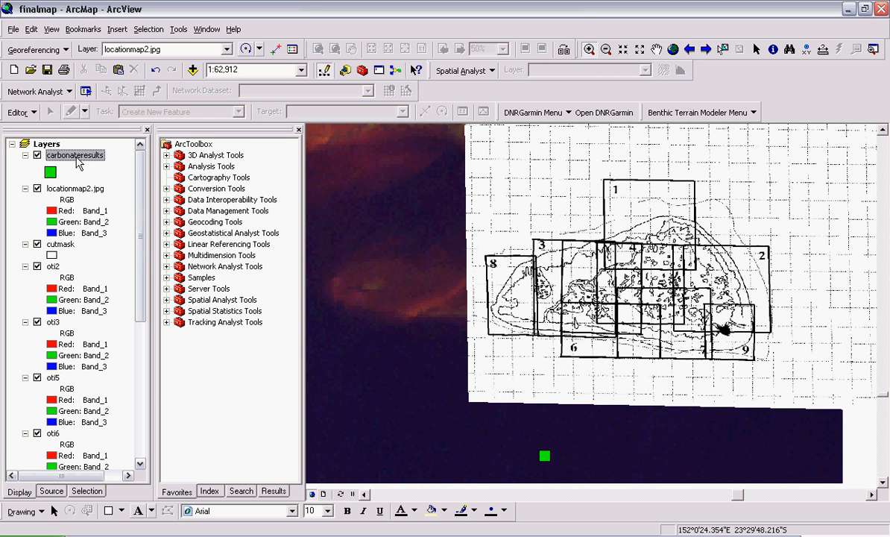
Step: Move the carbonateresults layer to the end of the drawing order, beneath the landsat layer
drag(77, 160, 92, 466)
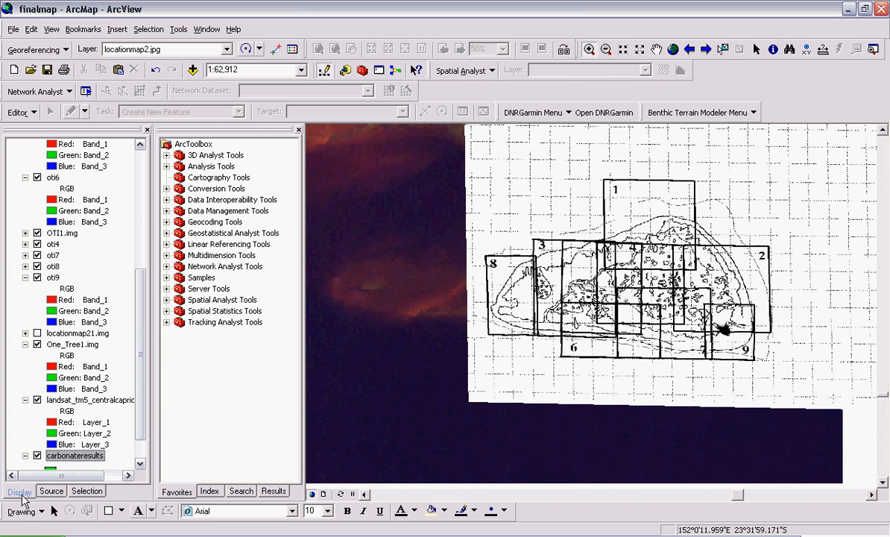
drag(138, 276, 114, 139)
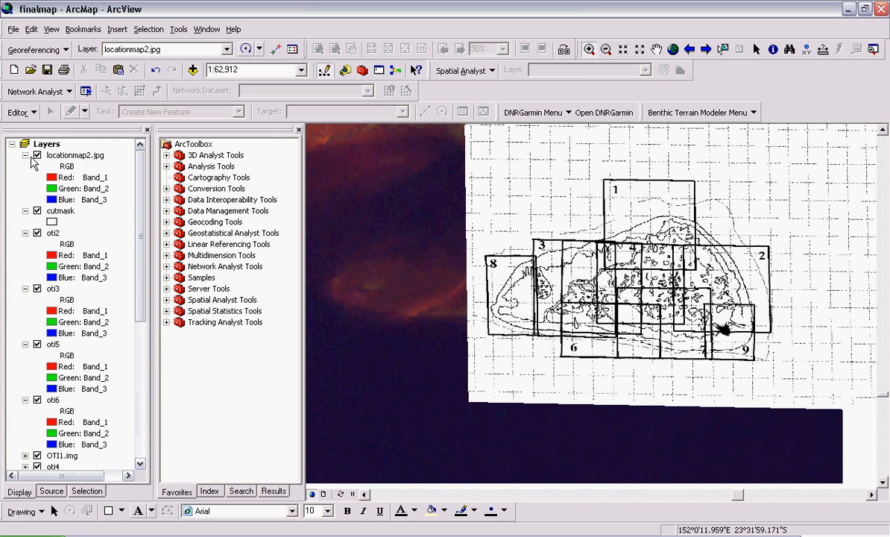
scroll(82, 298, down, 8)
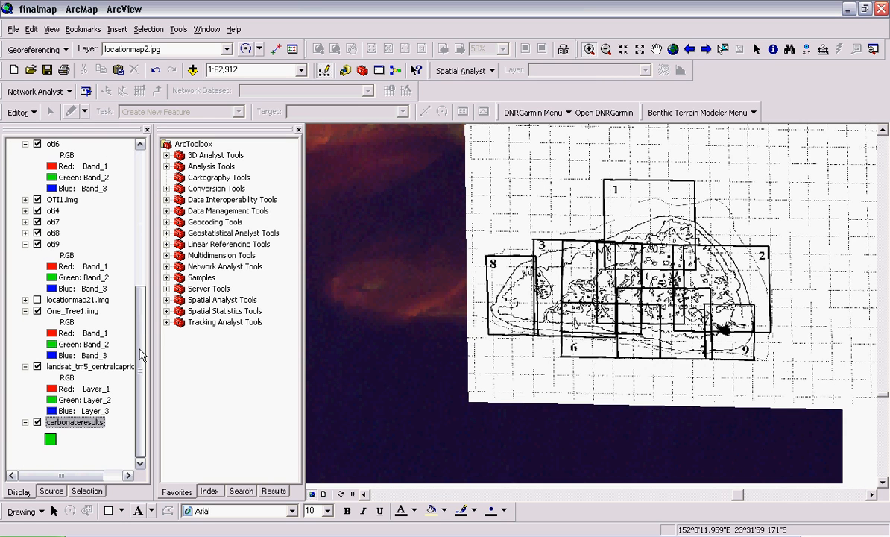
Step: View the layers organised by source folder, find carbonateresults there, and return to the display-order listing
click(51, 491)
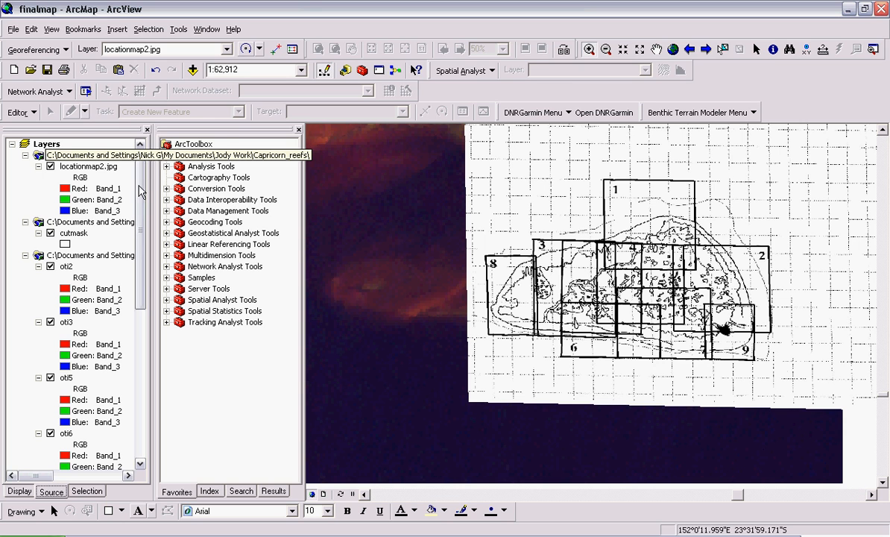
drag(138, 224, 147, 428)
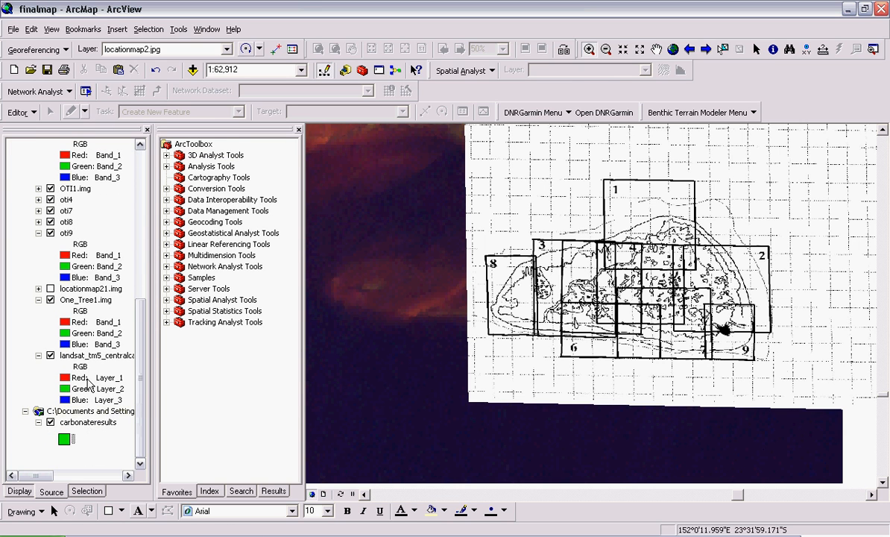
click(83, 422)
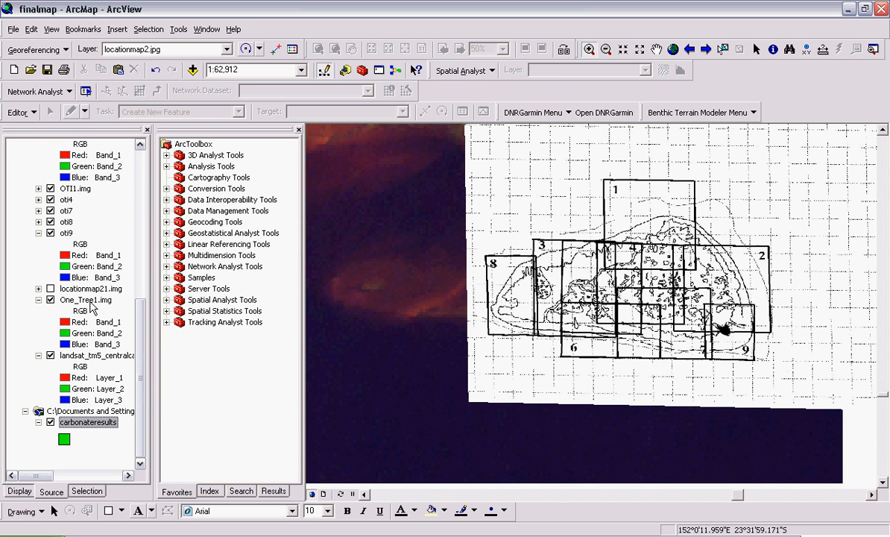
click(20, 491)
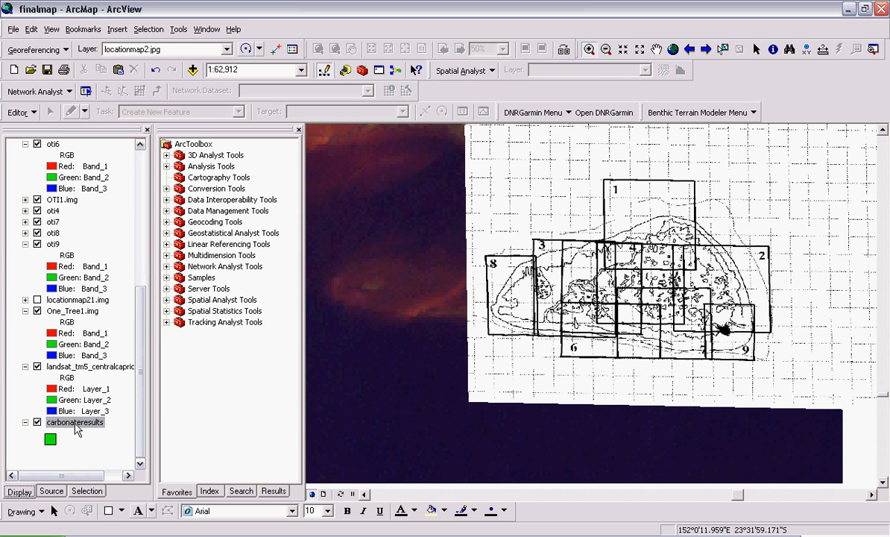
Step: Move the carbonateresults layer back to first place in the drawing order, above locationmap2.jpg
scroll(86, 151, up, 3)
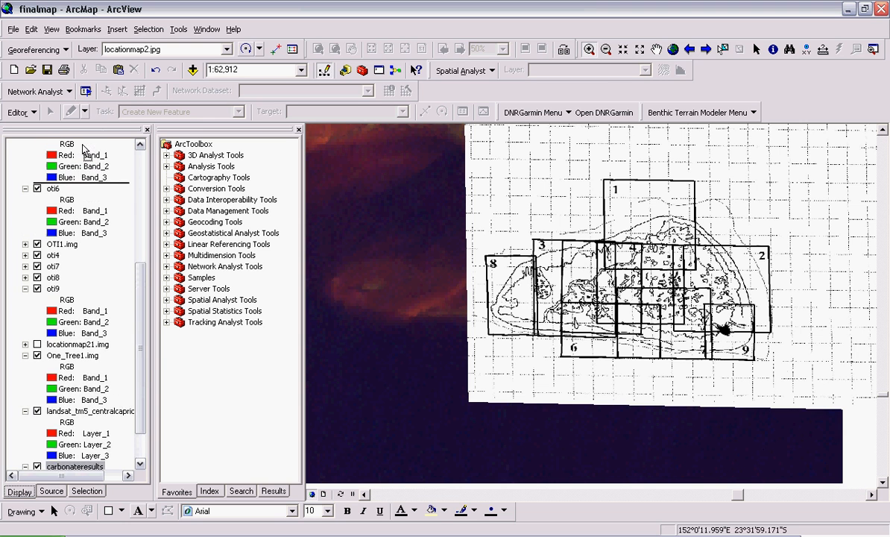
scroll(85, 151, up, 5)
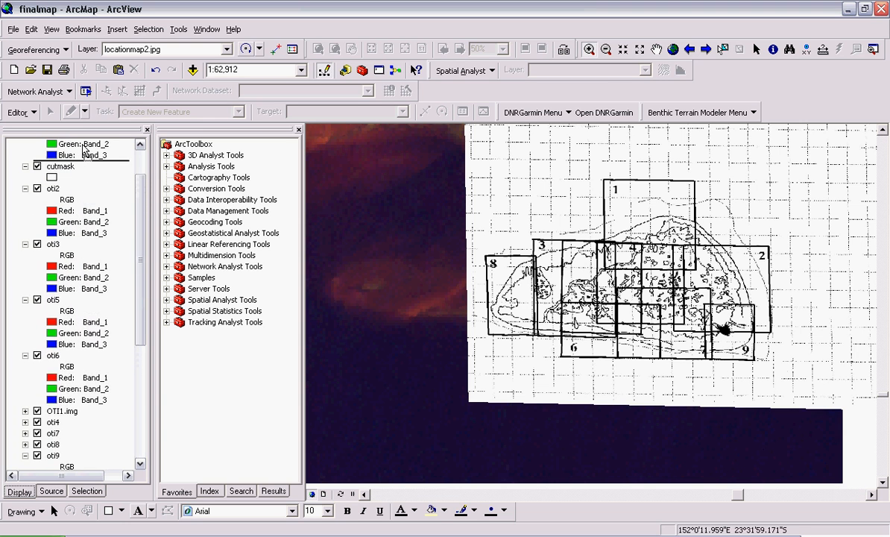
drag(83, 144, 83, 144)
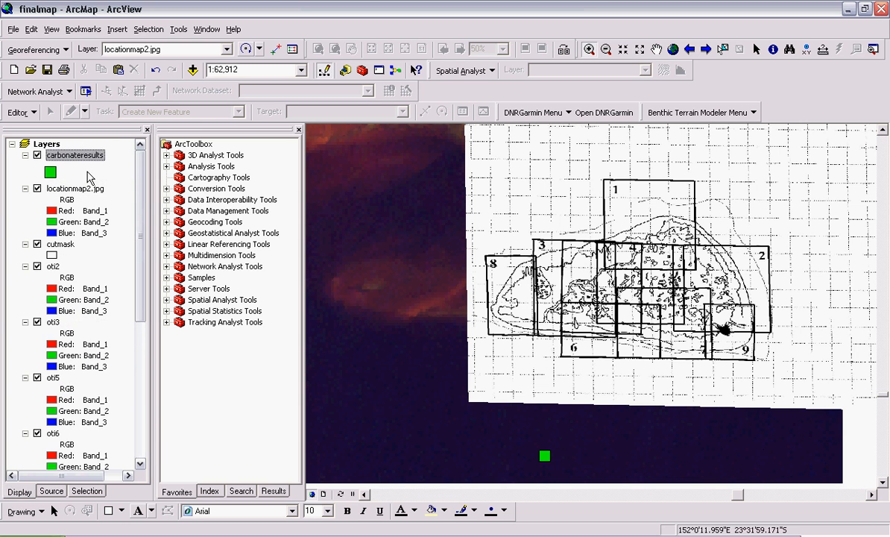
Step: Reorder the layers so cutmask sits directly below carbonateresults and locationmap2.jpg sits directly below oti6
drag(84, 247, 137, 186)
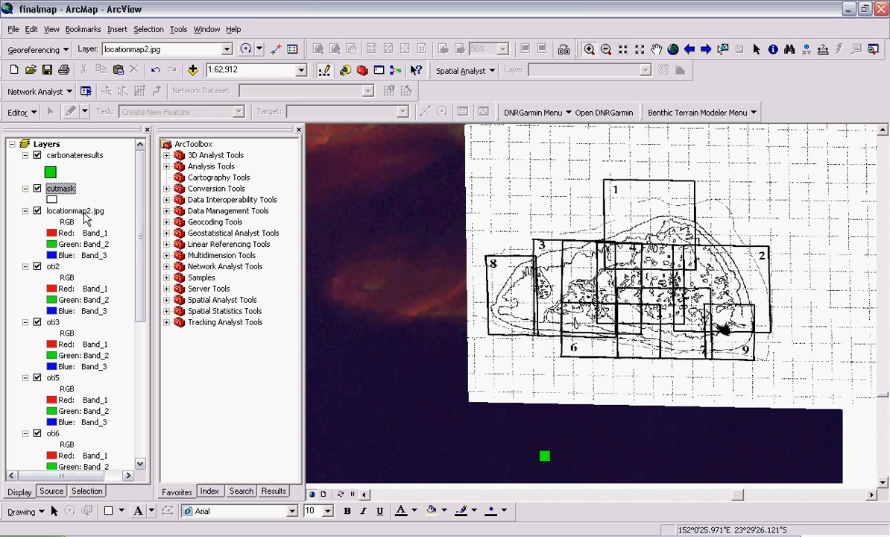
scroll(138, 214, down, 1)
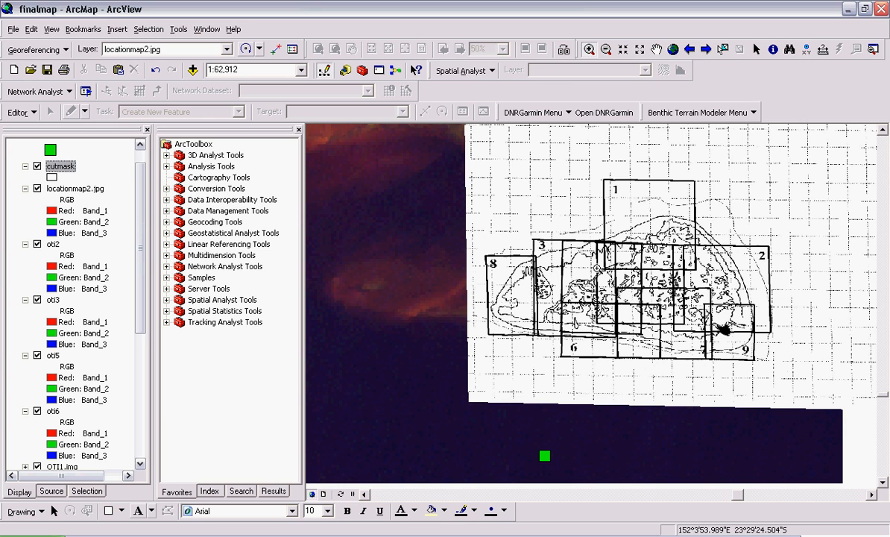
drag(86, 188, 86, 430)
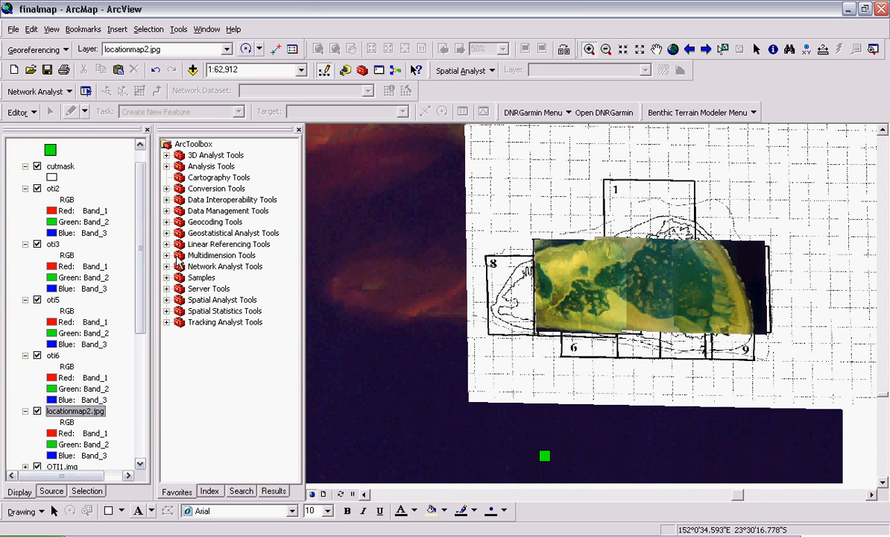
drag(141, 250, 137, 166)
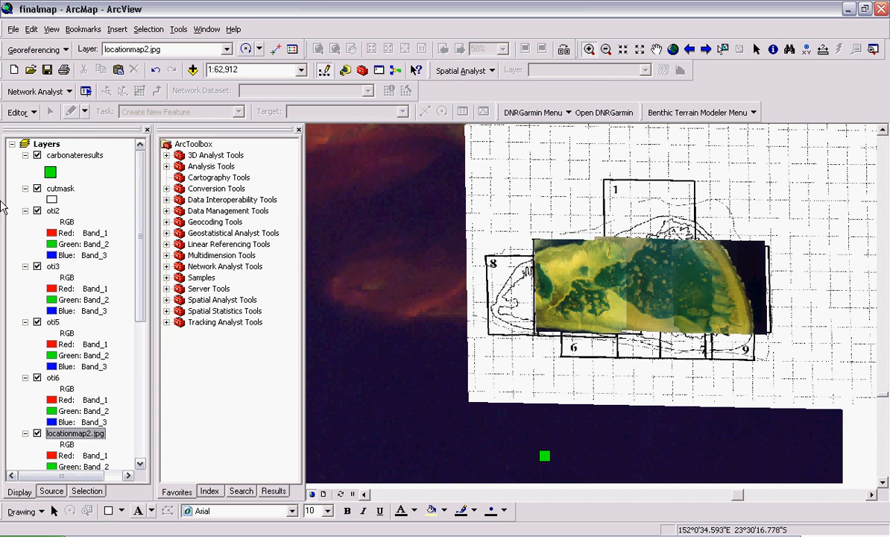
Step: Change the point symbol of the carbonateresults layer to the black Hexagon 1 marker
click(50, 173)
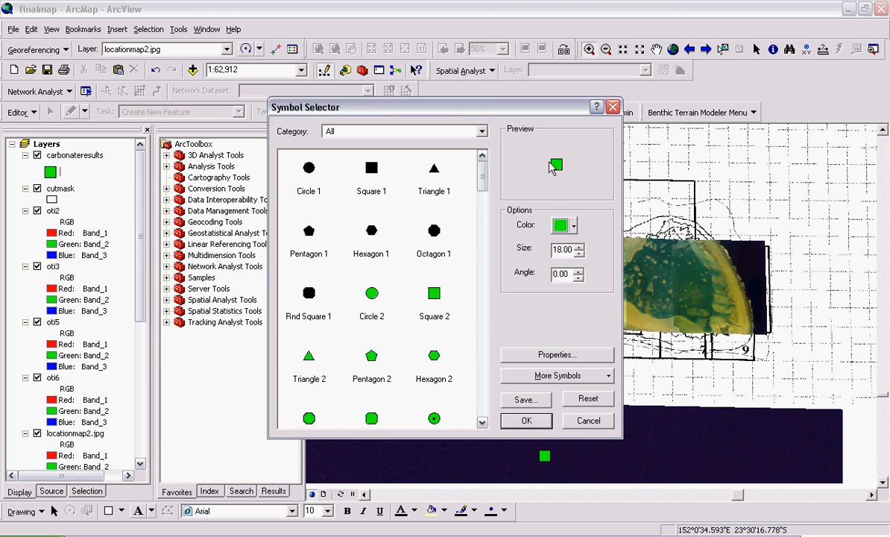
click(361, 224)
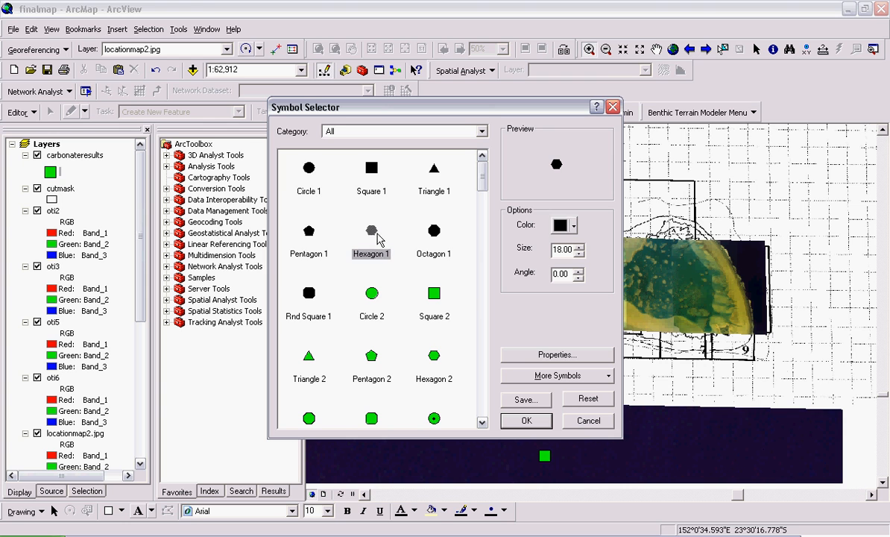
click(522, 421)
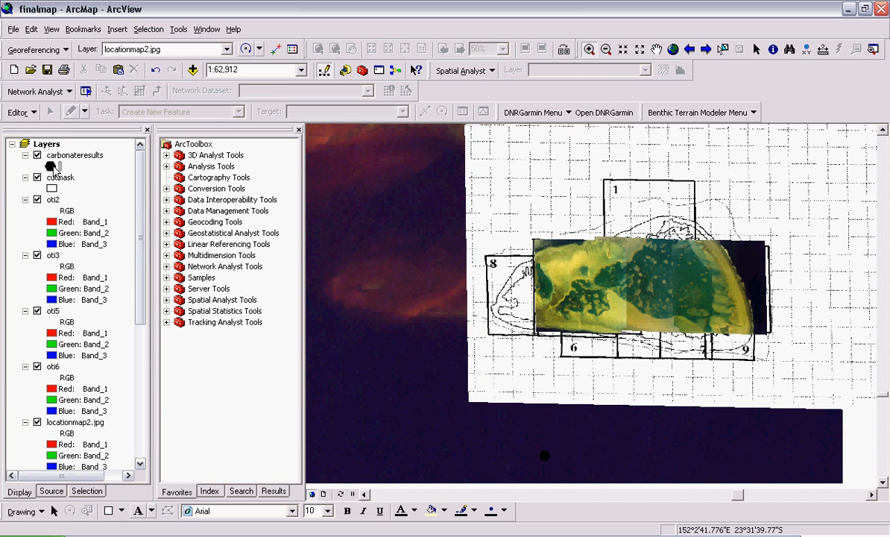
Step: Change the fill symbol of the cutmask layer to Lake
click(51, 189)
click(372, 245)
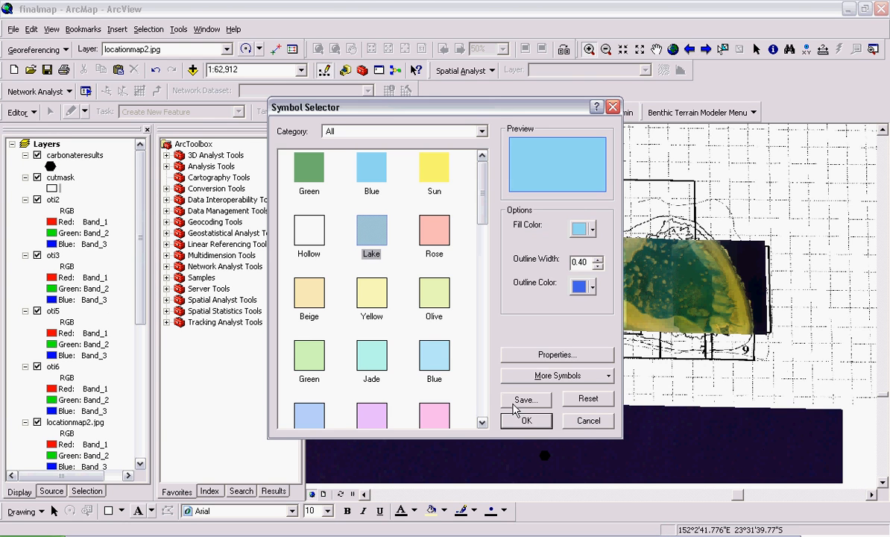
click(526, 420)
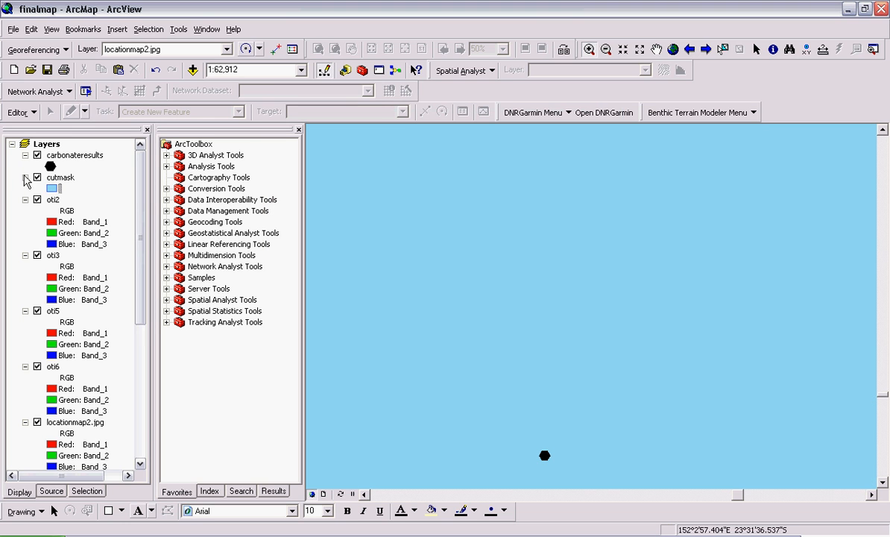
Step: Set the fill symbol of the cutmask layer to Hollow
click(51, 188)
click(324, 234)
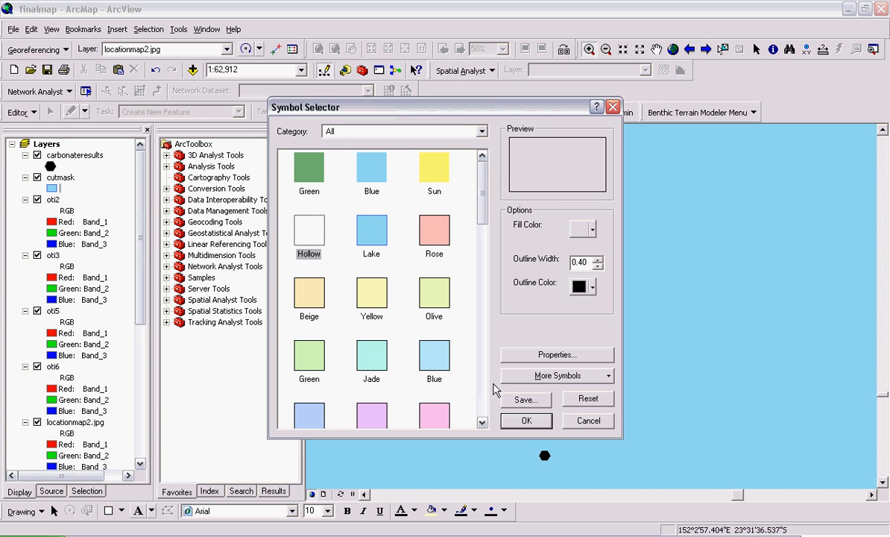
click(525, 420)
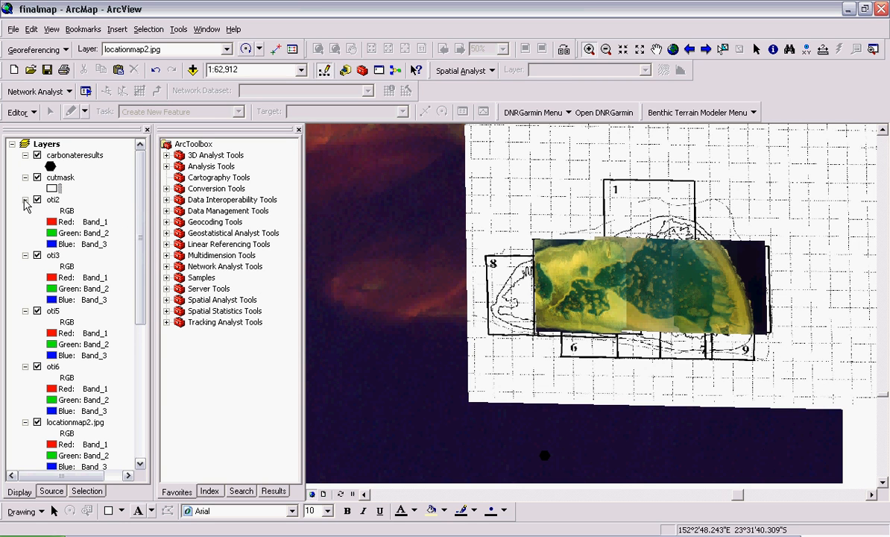
Step: Collapse the legends of the carbonateresults, cutmask, oti2 and oti3 layers in the table of contents
click(25, 156)
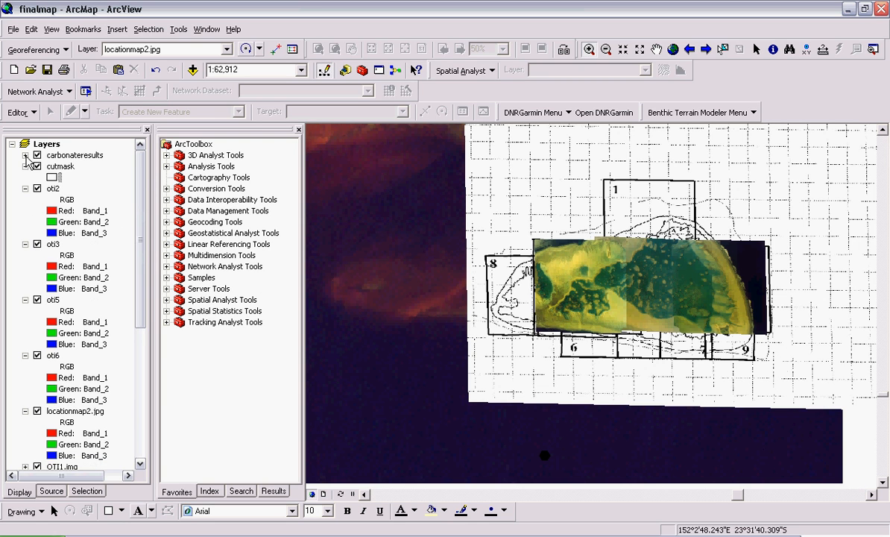
click(25, 167)
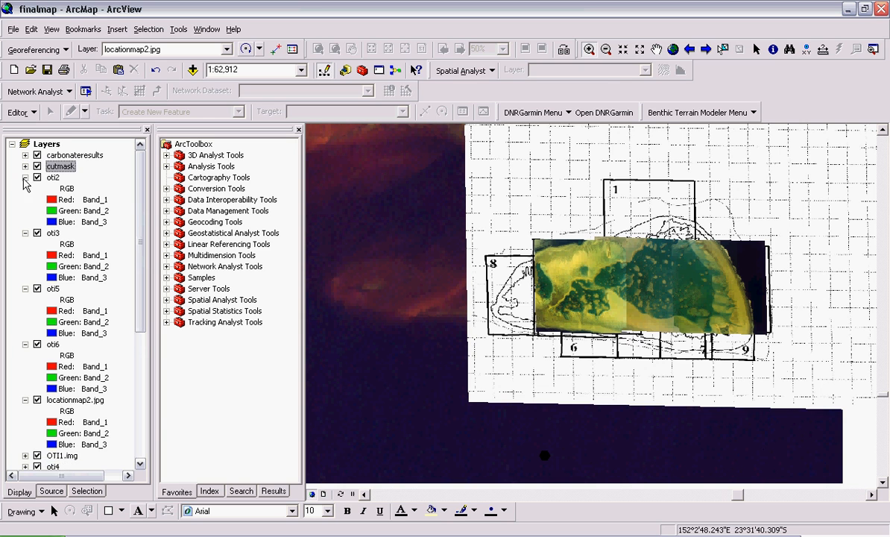
click(26, 177)
click(25, 189)
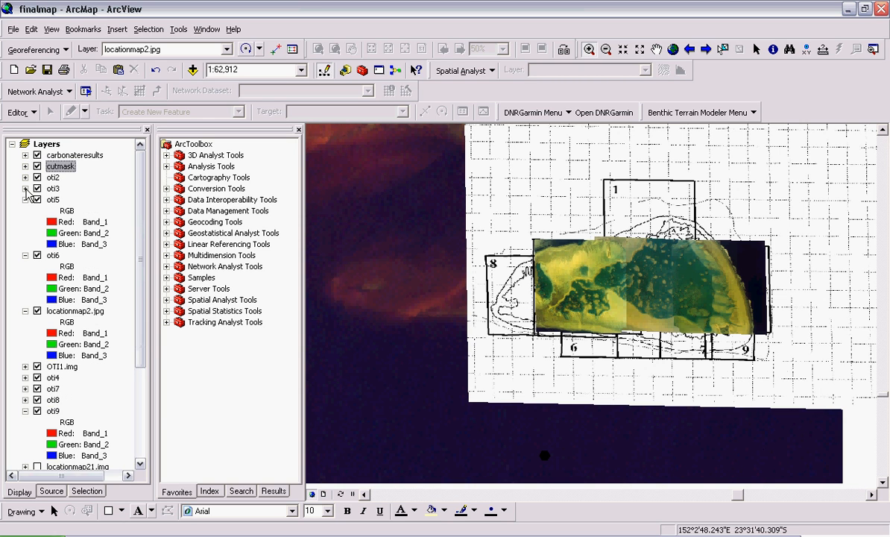
Step: Expand the legend of the oti3 layer and assign Band_2 to its red channel
click(26, 189)
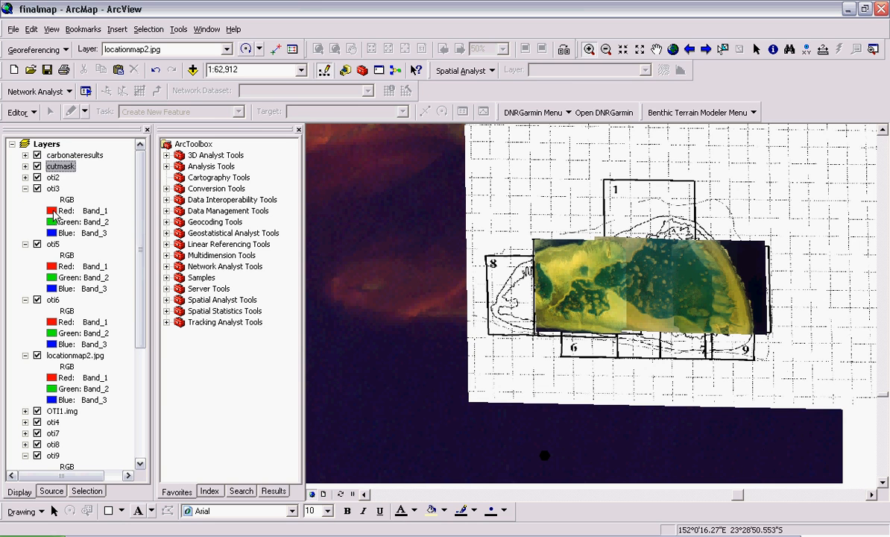
click(55, 213)
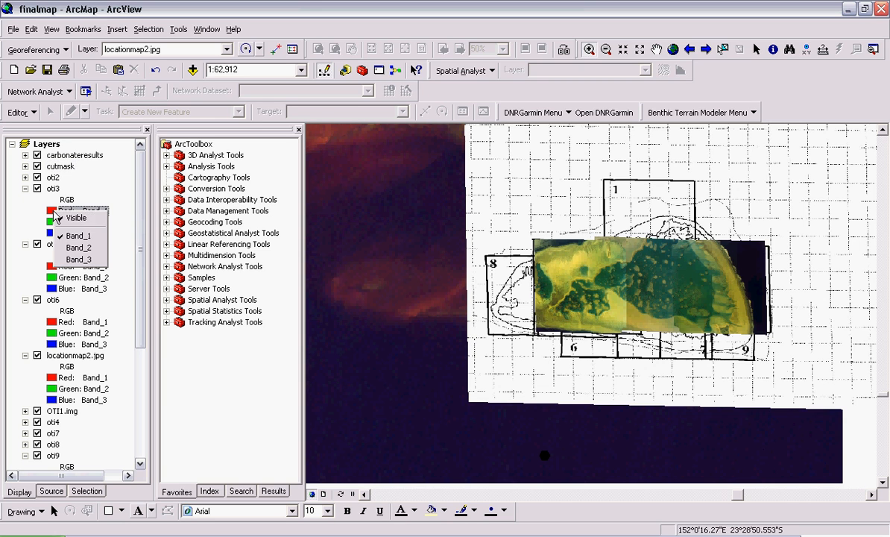
click(83, 247)
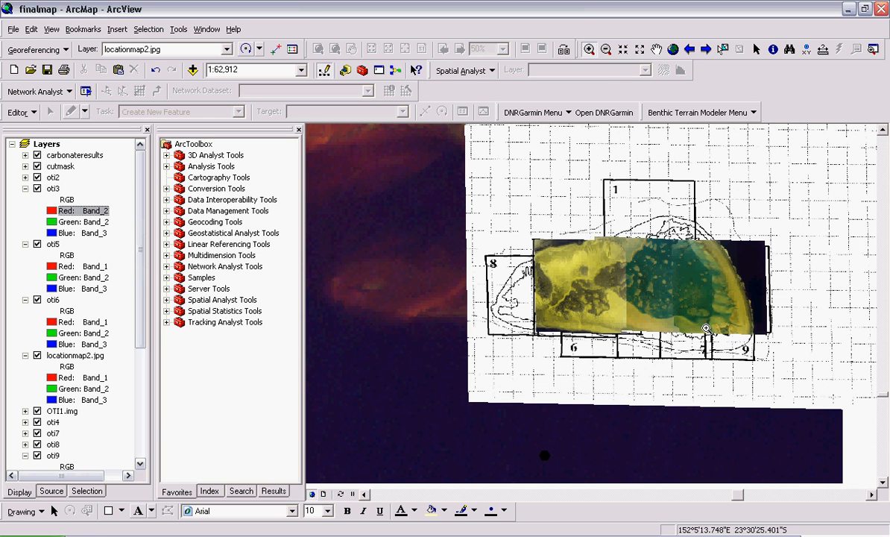
Step: Restore Band_1 as the red channel of the oti3 layer
click(56, 214)
click(67, 222)
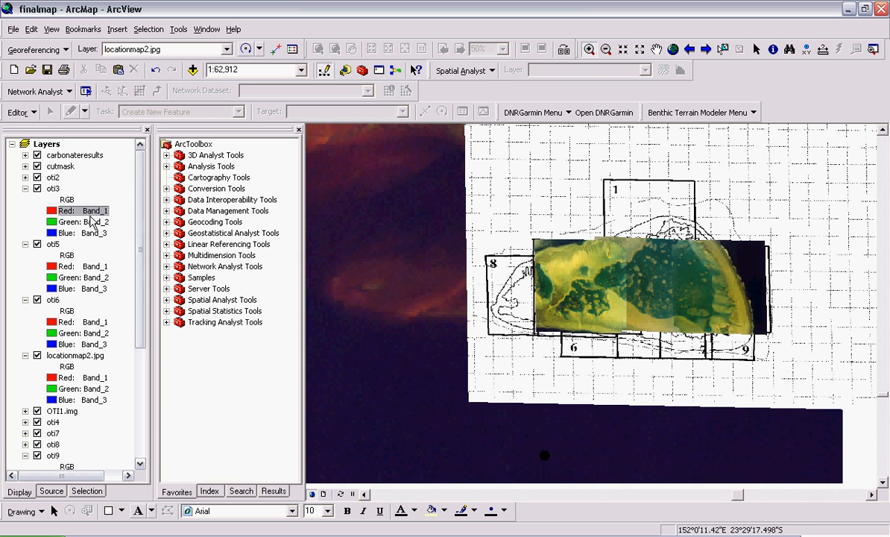
mouse_move(138, 180)
mouse_down()
mouse_move(131, 334)
mouse_move(130, 163)
mouse_move(135, 276)
mouse_move(137, 171)
mouse_up()
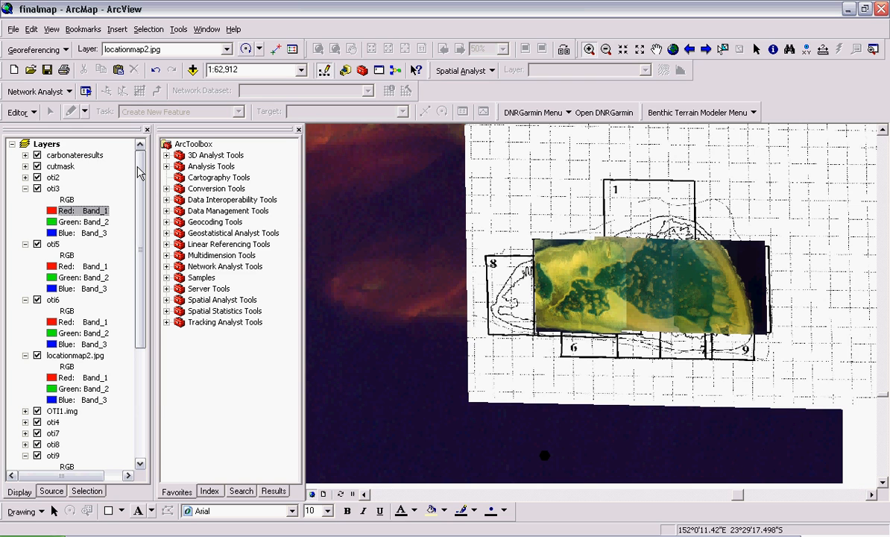